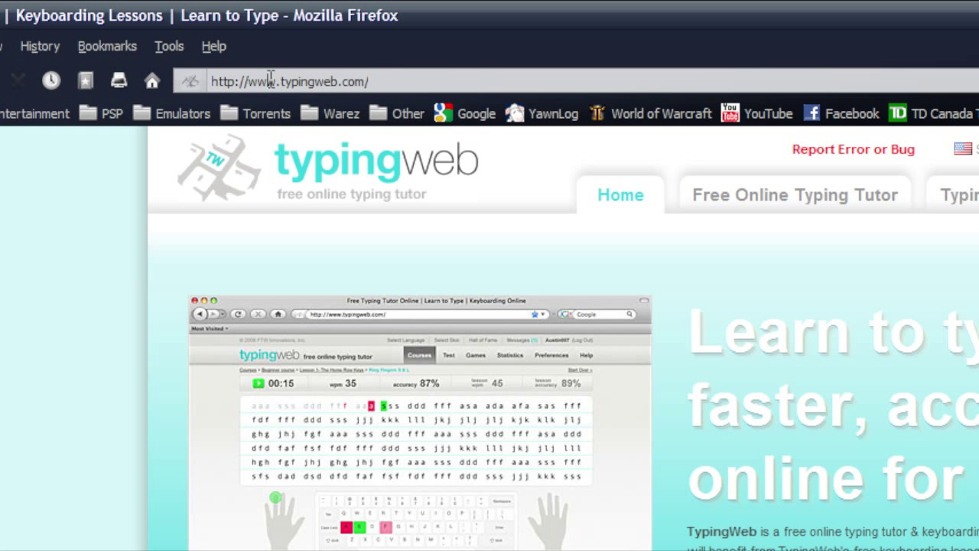
Start the typing lessons from the home page's Start Typing button.
{"action": "left_click_drag", "start_coordinate": [268, 82], "coordinate": [494, 90]}
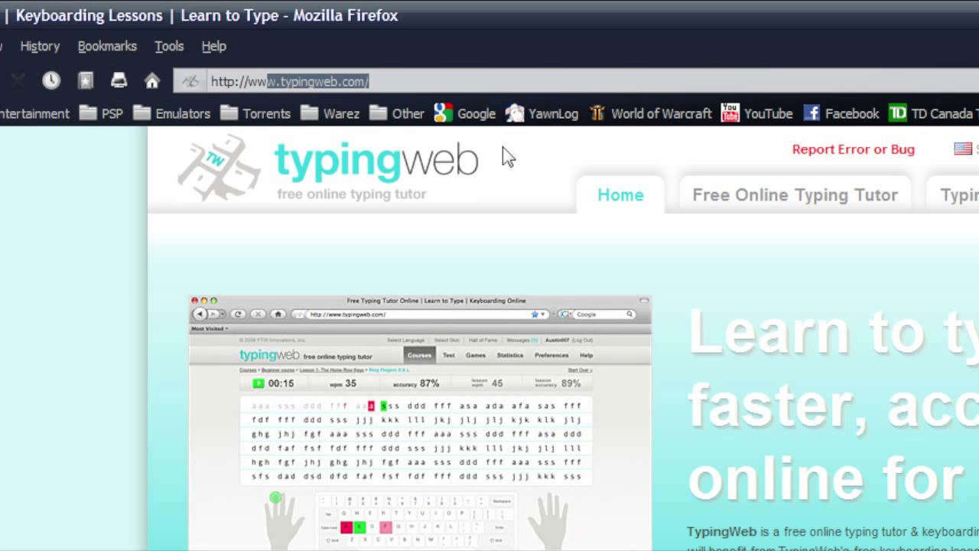
{"action": "left_click", "coordinate": [542, 255]}
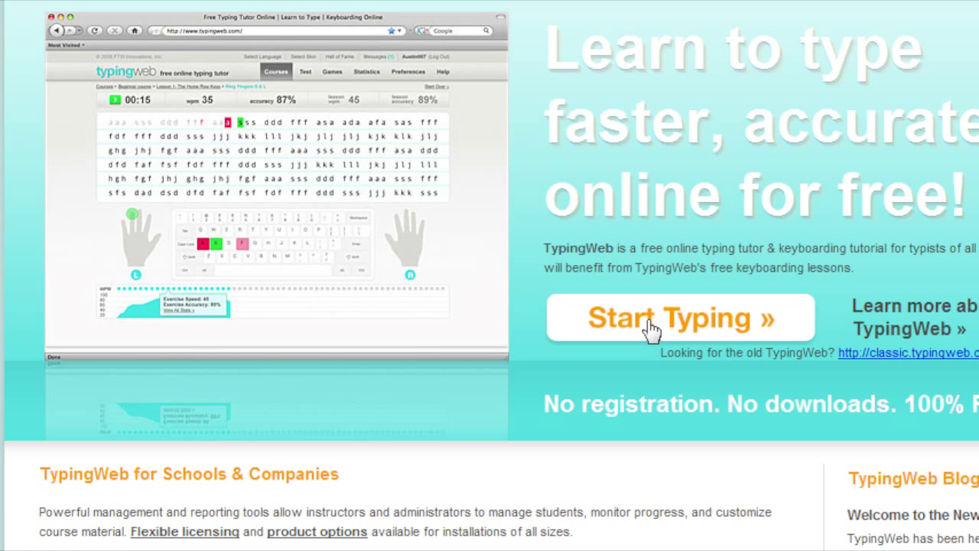
{"action": "left_click", "coordinate": [649, 327]}
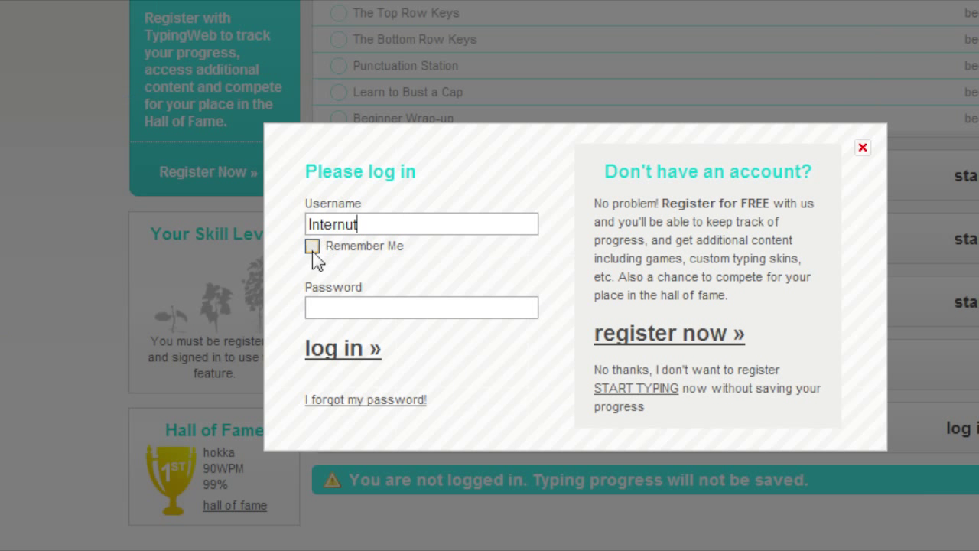
Log in with Remember Me ticked and the account password, then collapse the Intermediate Course.
{"action": "left_click", "coordinate": [169, 246]}
{"action": "left_click", "coordinate": [217, 303]}
{"action": "type", "text": "•••••"}
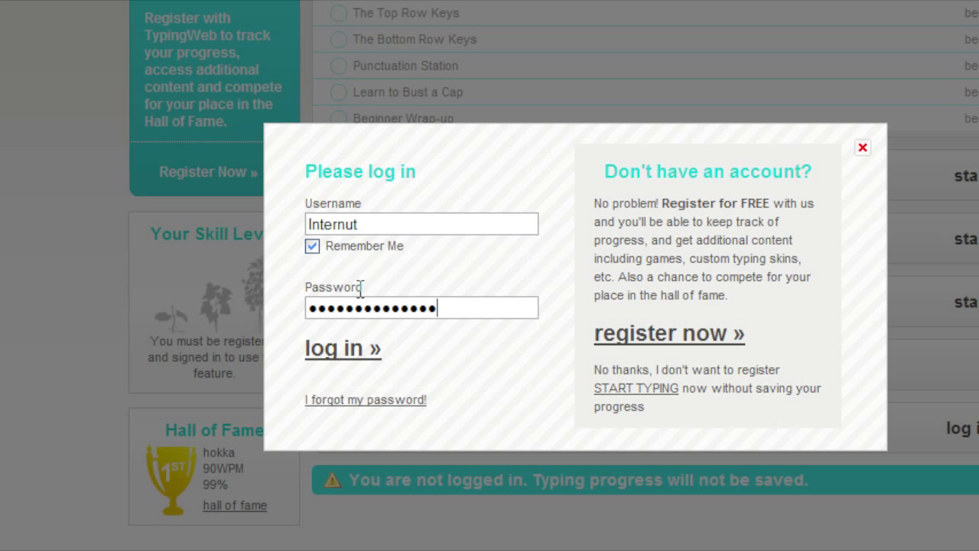
{"action": "key", "text": "Return"}
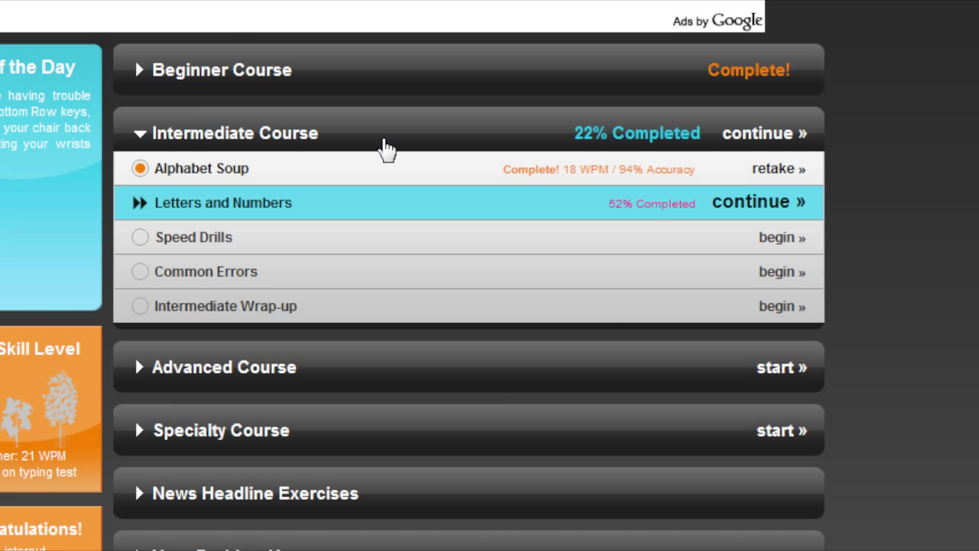
{"action": "left_click", "coordinate": [385, 147]}
Expand the completed Beginner Course lessons, then open the Skins gallery.
{"action": "left_click", "coordinate": [289, 226]}
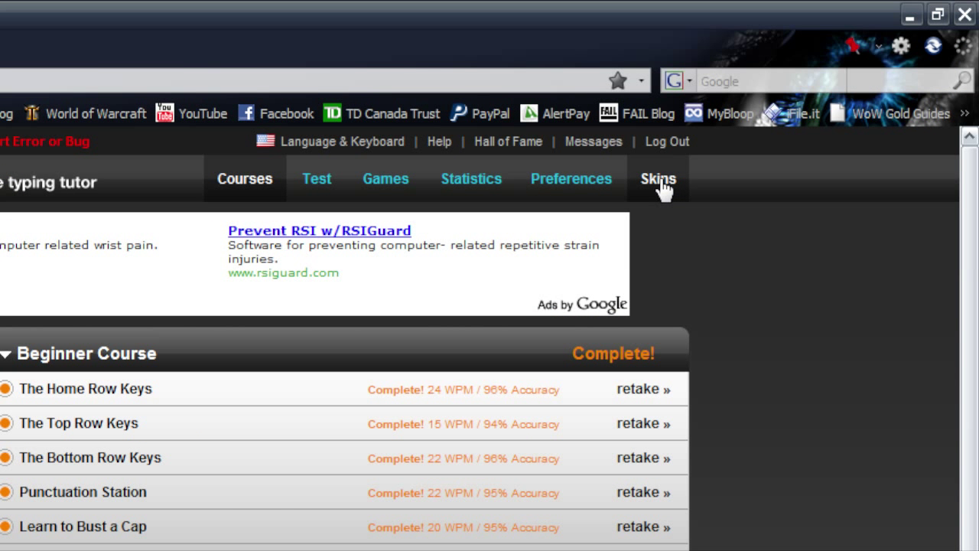
{"action": "left_click", "coordinate": [661, 186]}
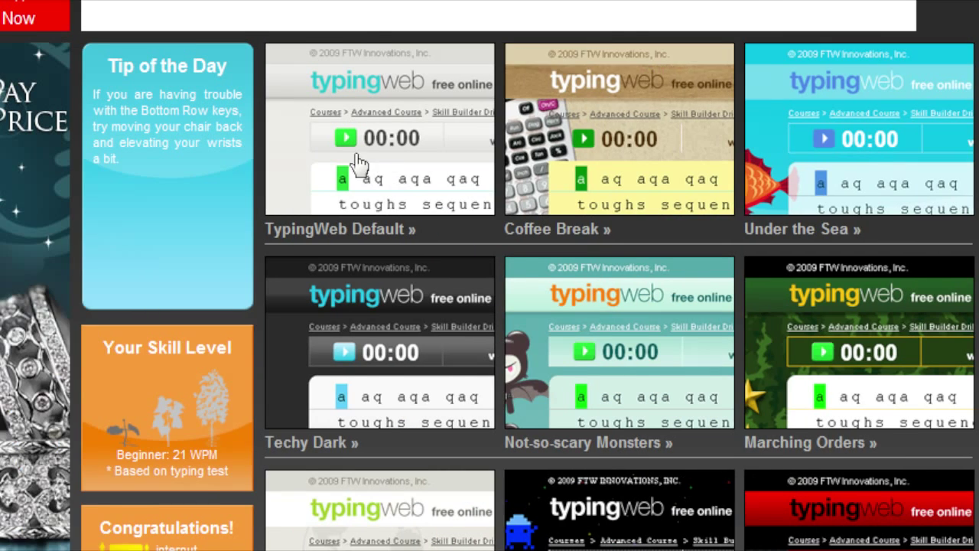
Scroll through more skins, return to Courses, and choose the Speed Drills lesson.
{"action": "scroll", "coordinate": [387, 373], "scroll_direction": "down", "scroll_amount": 2}
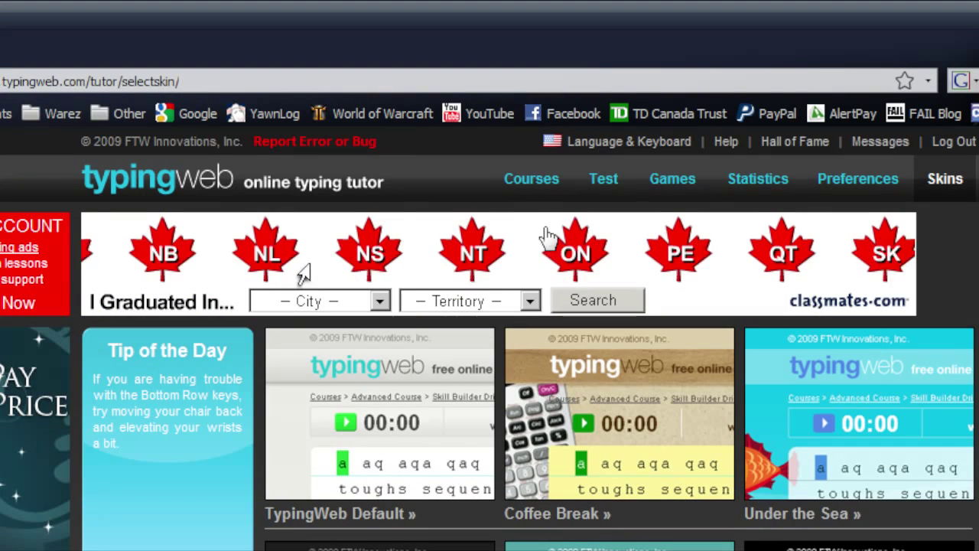
{"action": "left_click", "coordinate": [531, 184]}
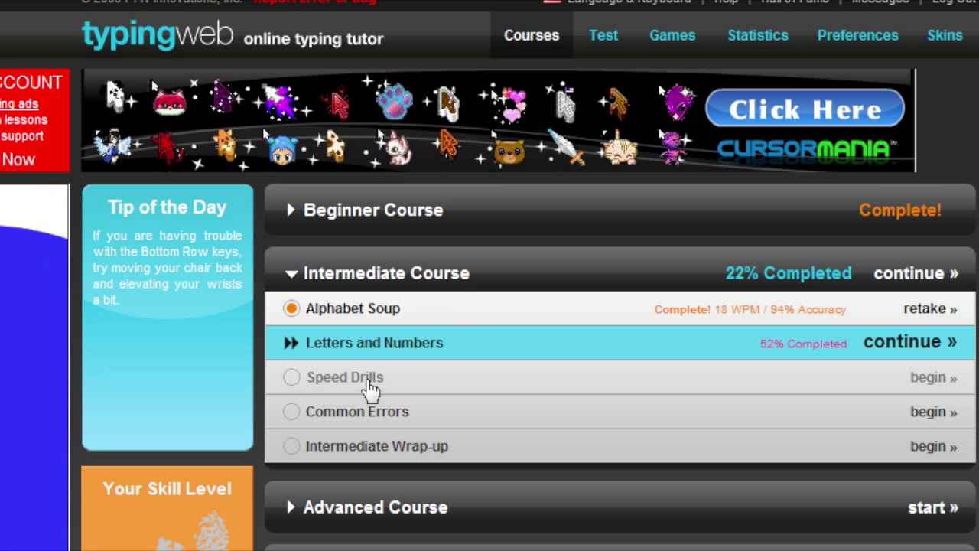
{"action": "left_click", "coordinate": [371, 383]}
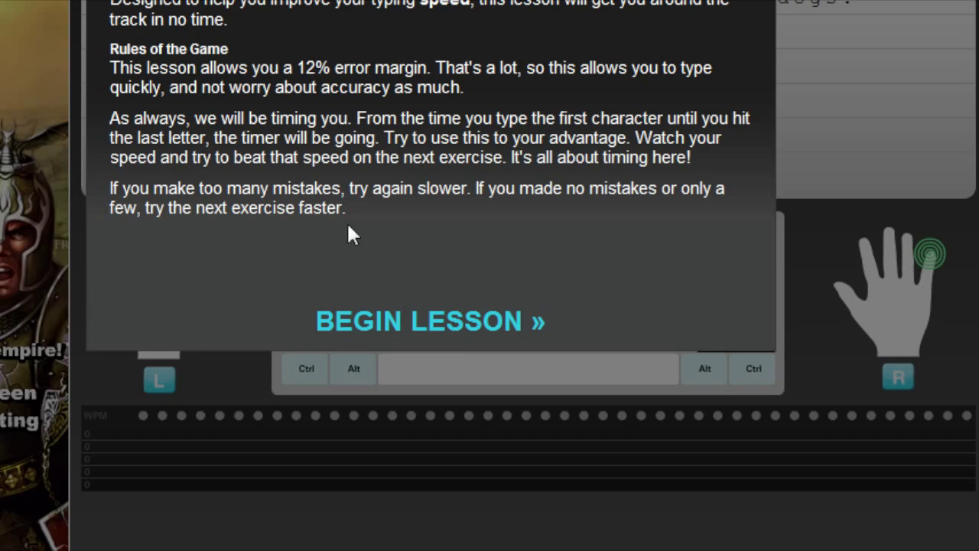
Begin Speed Drills lesson #1 and type 'The quick brown fox'.
{"action": "scroll", "coordinate": [476, 364], "scroll_direction": "down", "scroll_amount": 4}
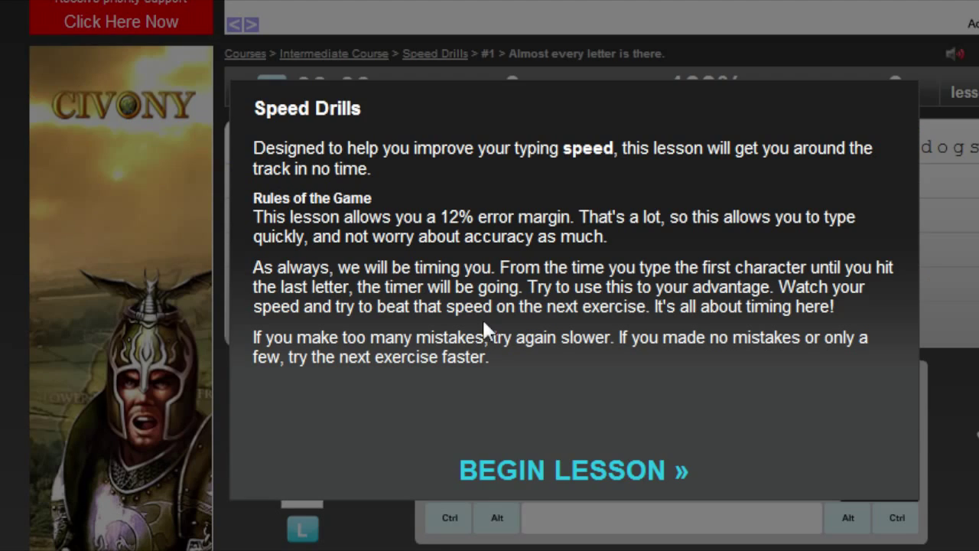
{"action": "left_click", "coordinate": [575, 331]}
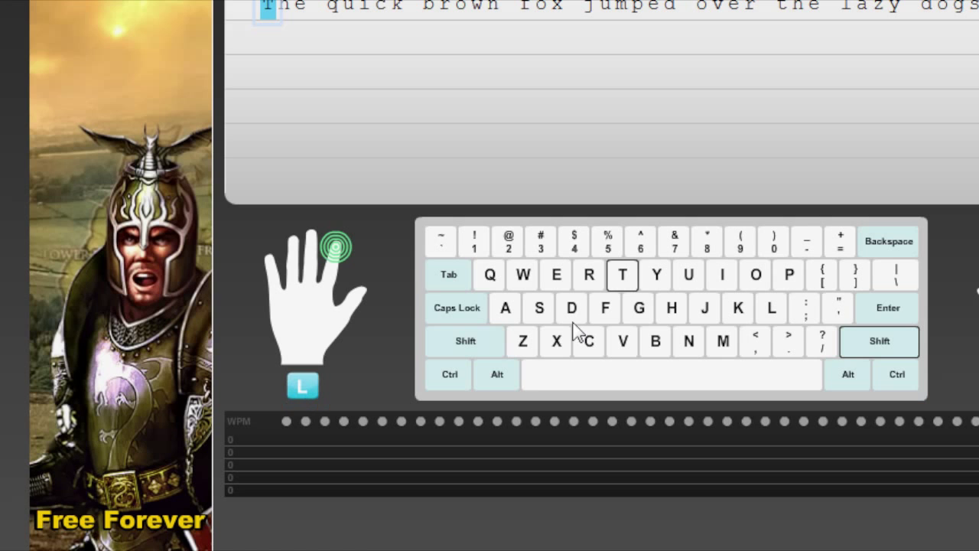
{"action": "scroll", "coordinate": [303, 176], "scroll_direction": "up", "scroll_amount": 2}
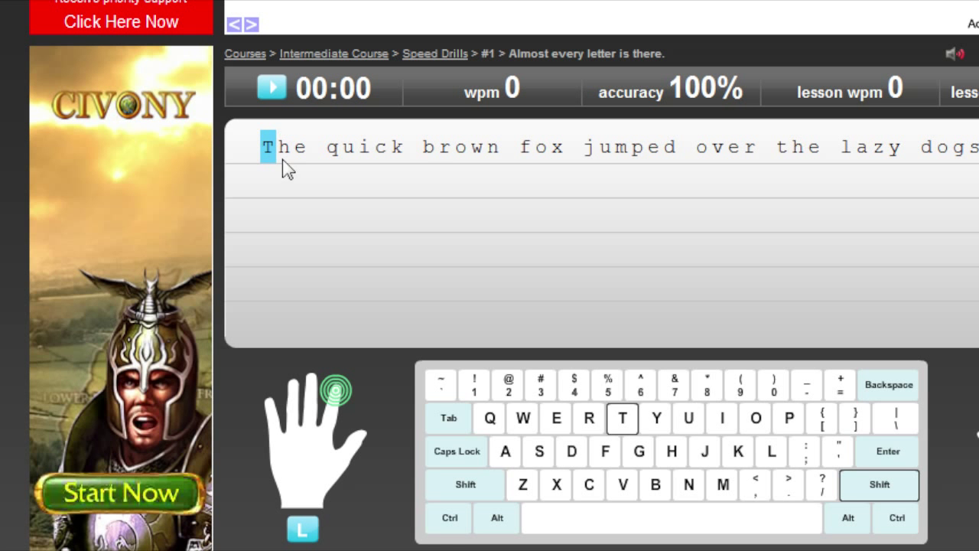
{"action": "scroll", "coordinate": [481, 405], "scroll_direction": "down", "scroll_amount": 2}
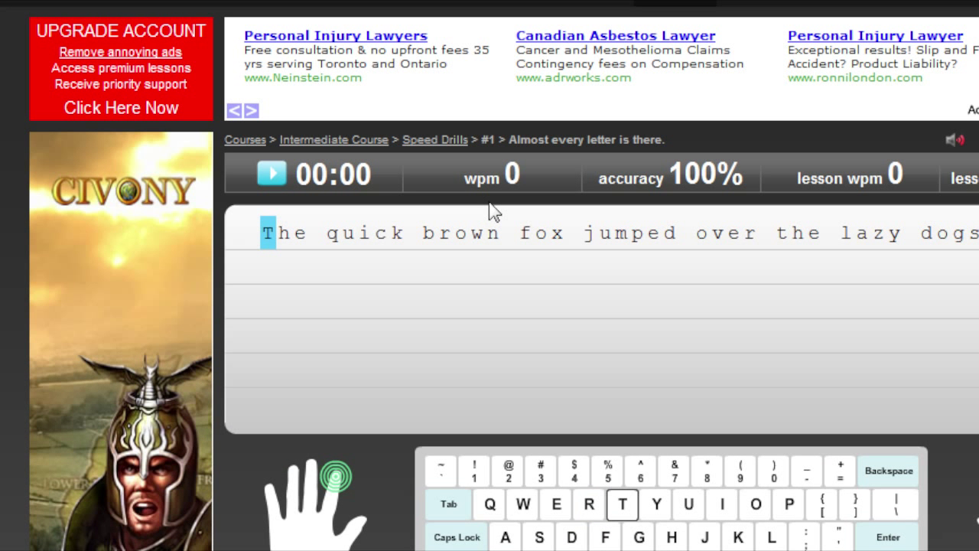
{"action": "type", "text": "The "}
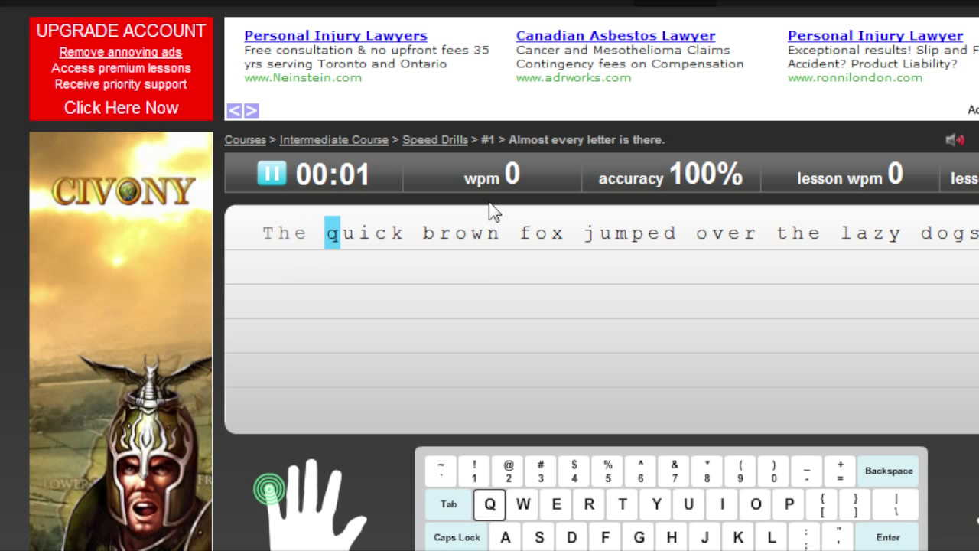
{"action": "type", "text": "quick "}
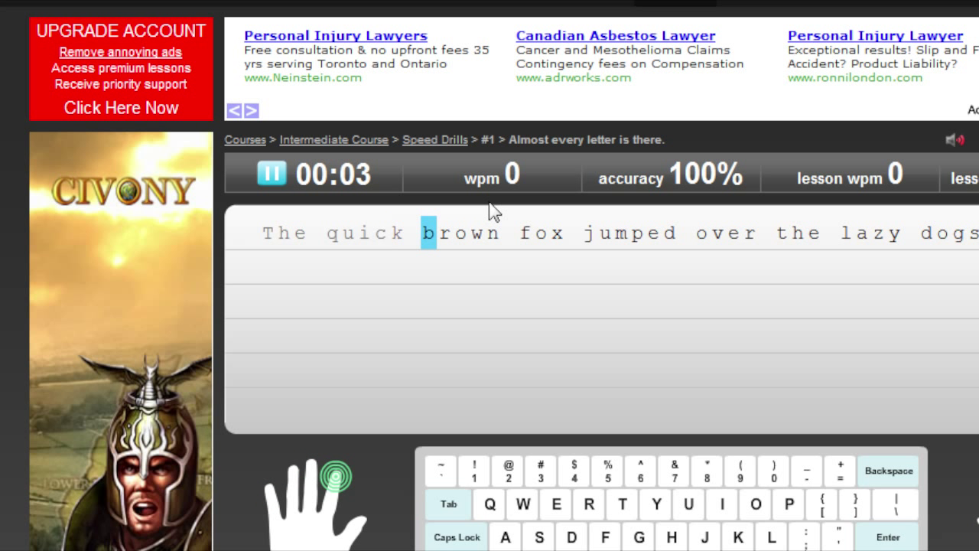
{"action": "type", "text": "brown "}
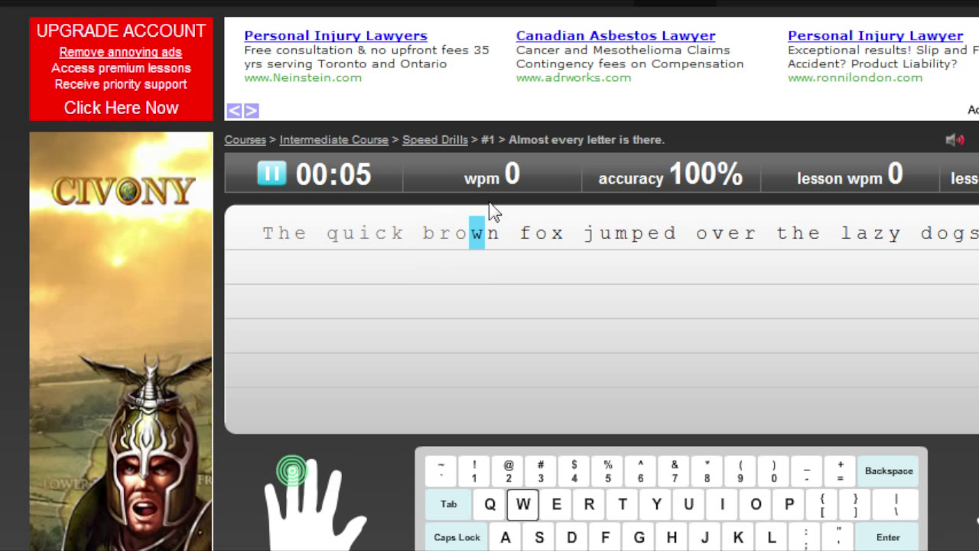
{"action": "type", "text": "fox"}
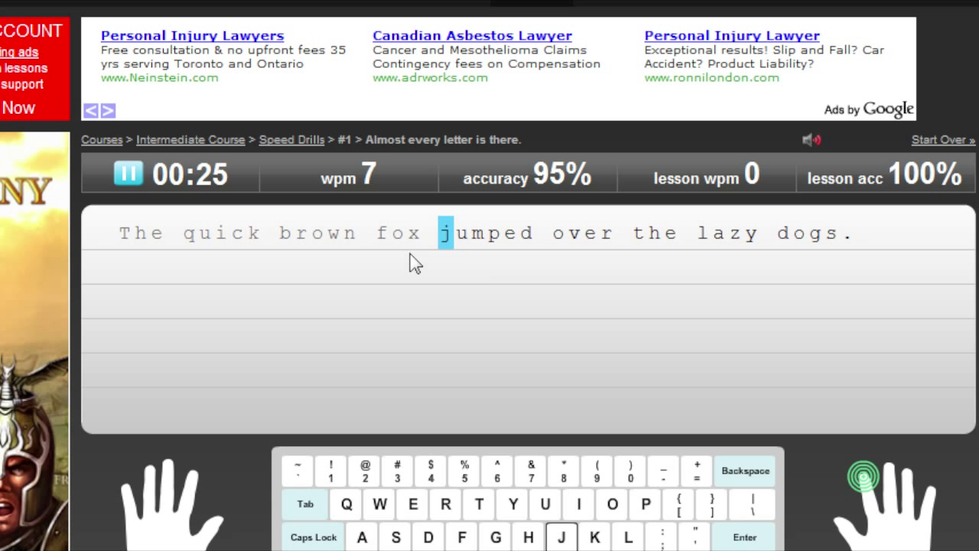
Type 'jumped', fixing two mistyped letters with Backspace, then return to Courses.
{"action": "type", "text": "j"}
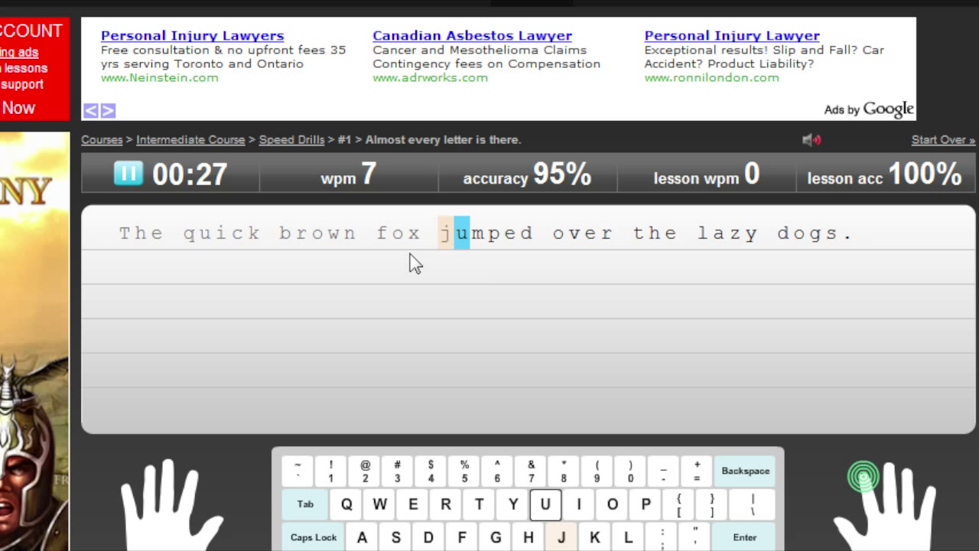
{"action": "type", "text": "y"}
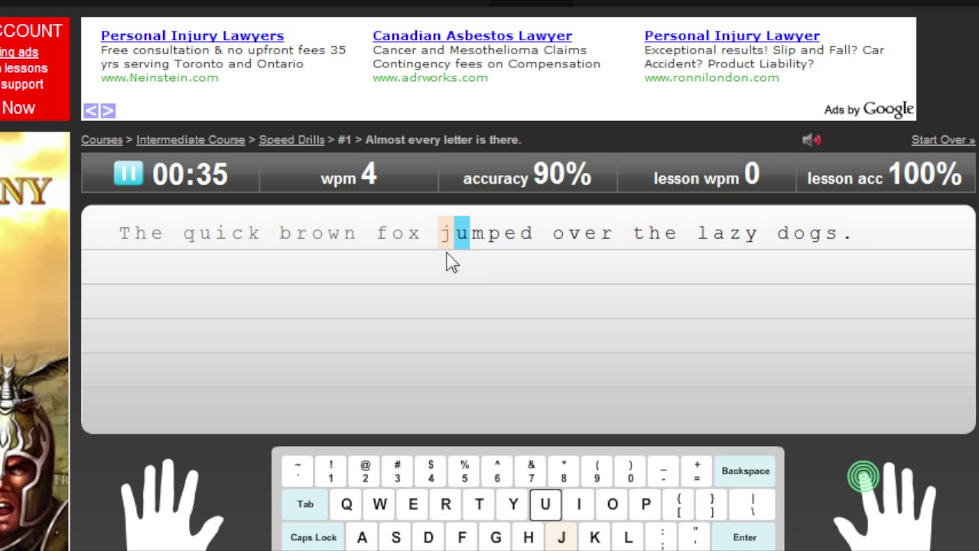
{"action": "key", "text": "BackSpace"}
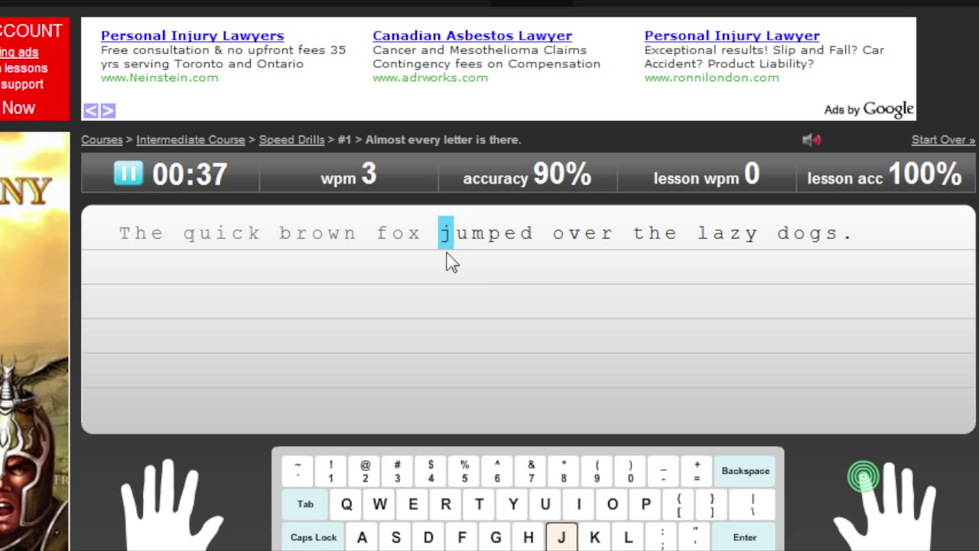
{"action": "type", "text": "ju"}
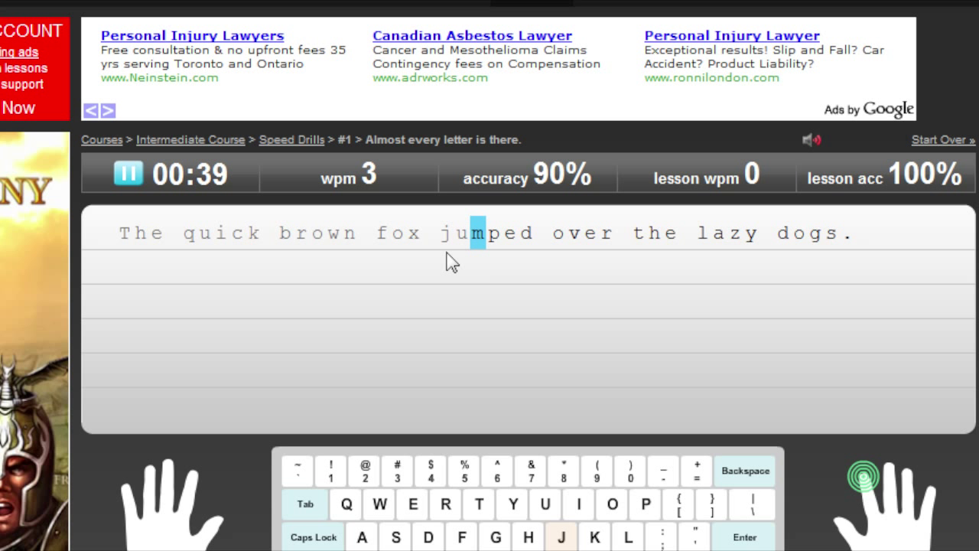
{"action": "type", "text": "mp"}
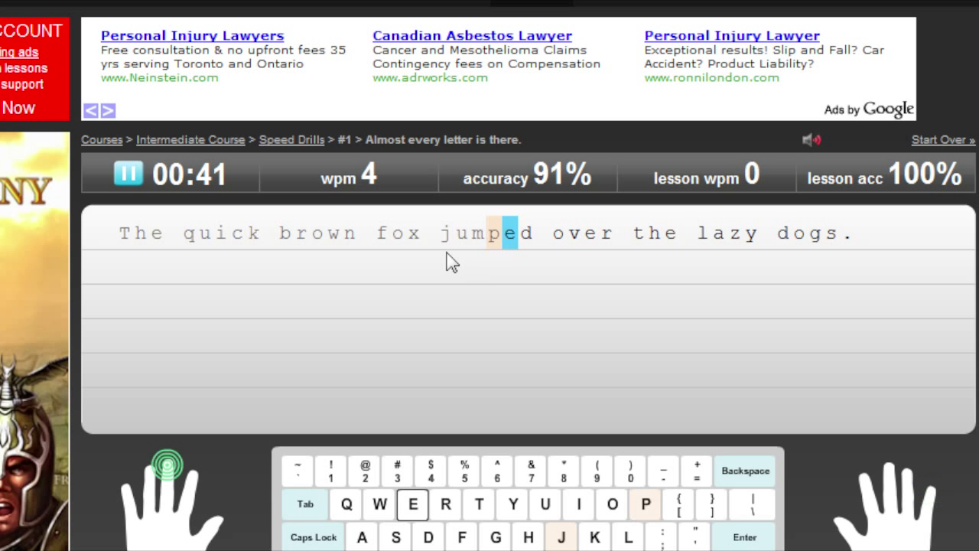
{"action": "type", "text": "r"}
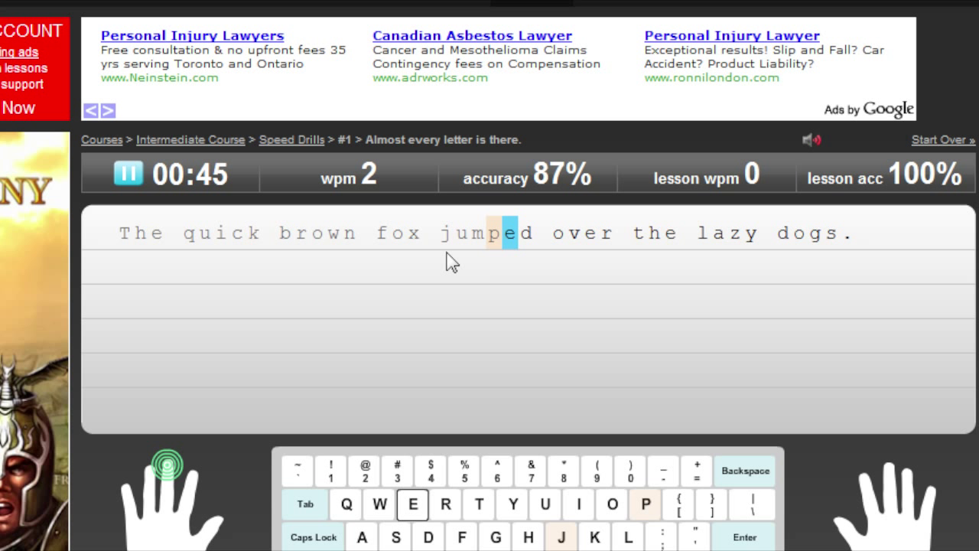
{"action": "key", "text": "BackSpace"}
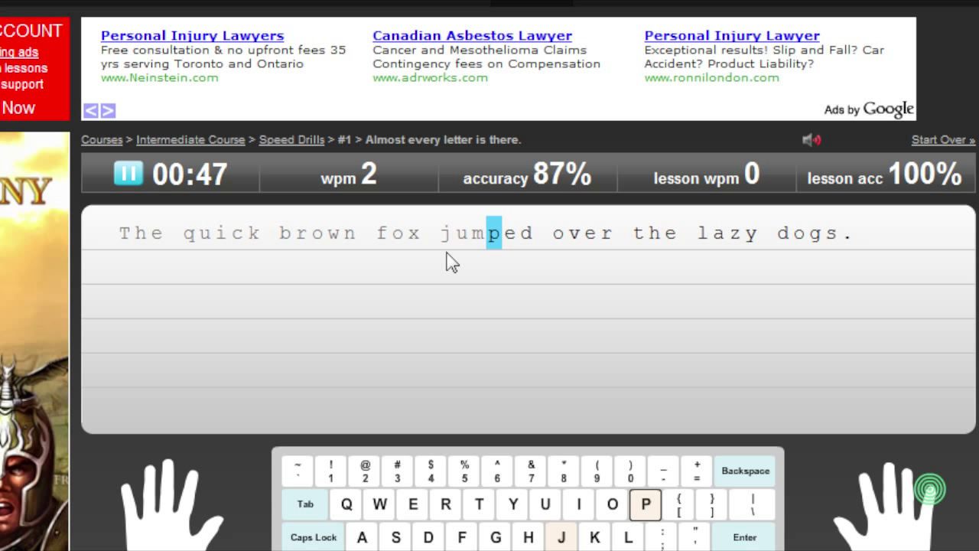
{"action": "type", "text": "p"}
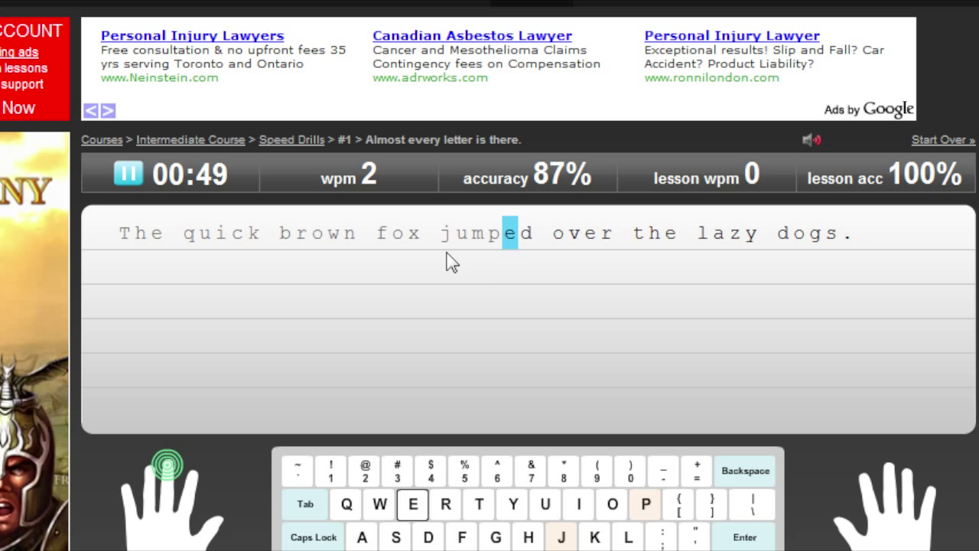
{"action": "type", "text": "ed"}
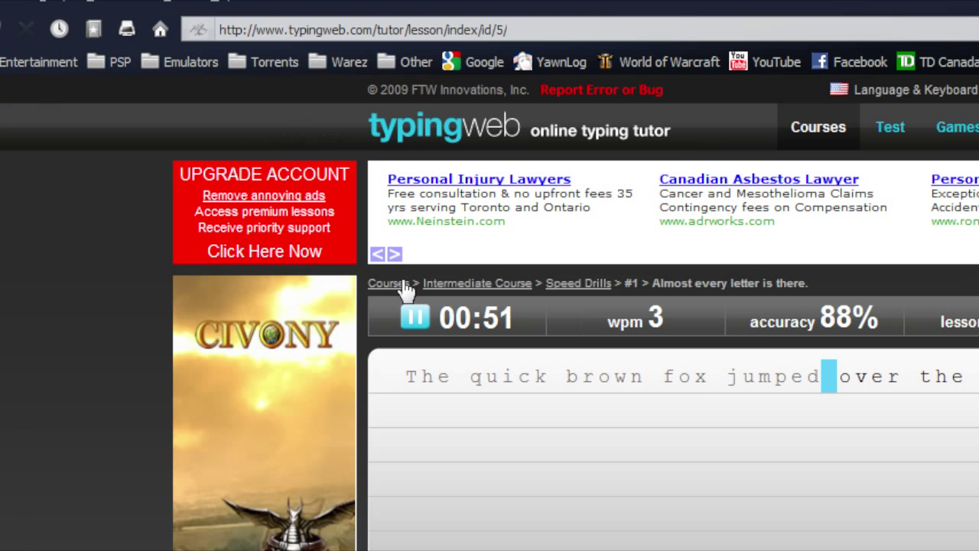
{"action": "left_click", "coordinate": [404, 284]}
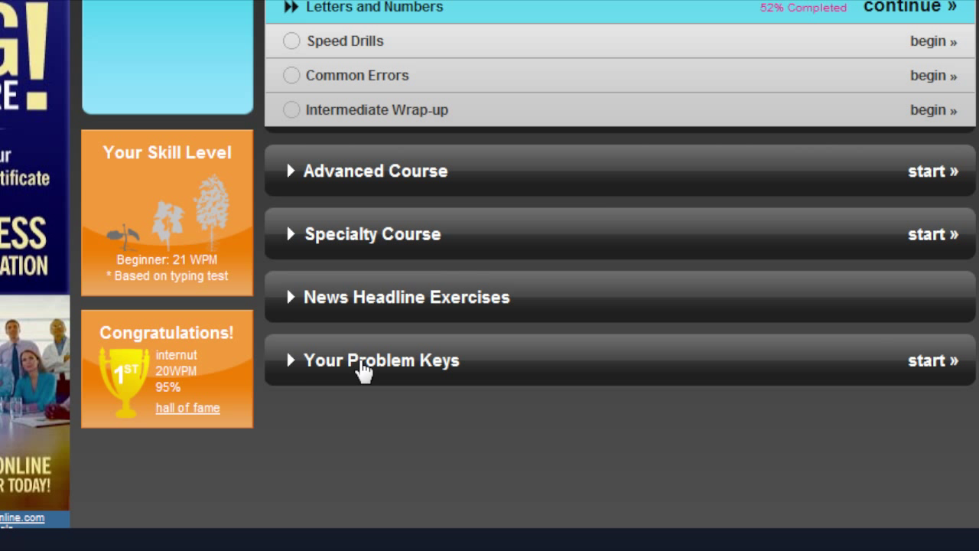
{"action": "left_click", "coordinate": [363, 370]}
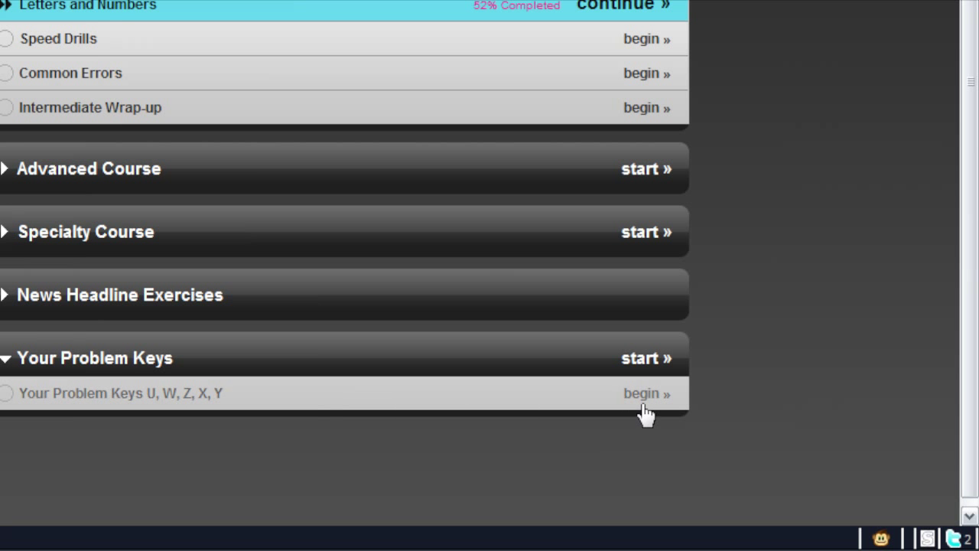
{"action": "left_click", "coordinate": [792, 395]}
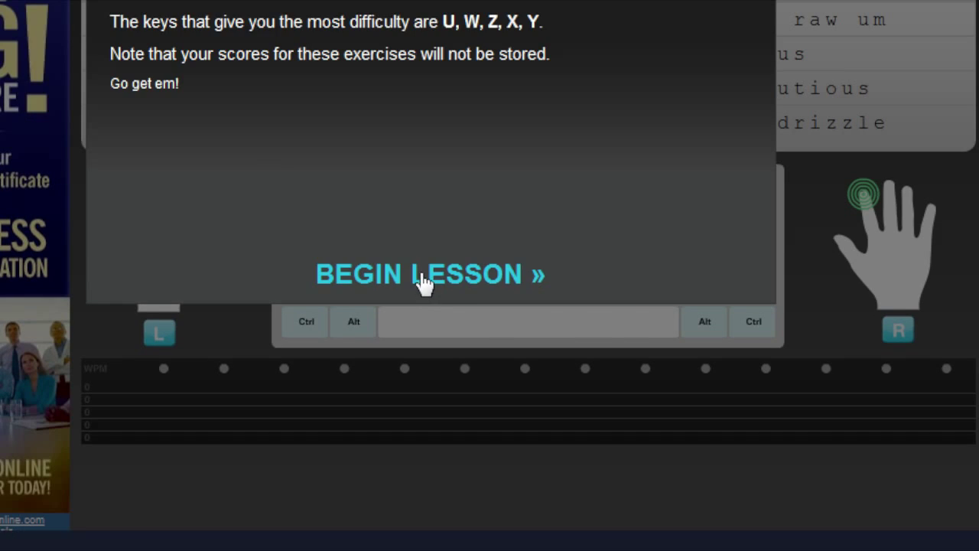
{"action": "left_click", "coordinate": [423, 277]}
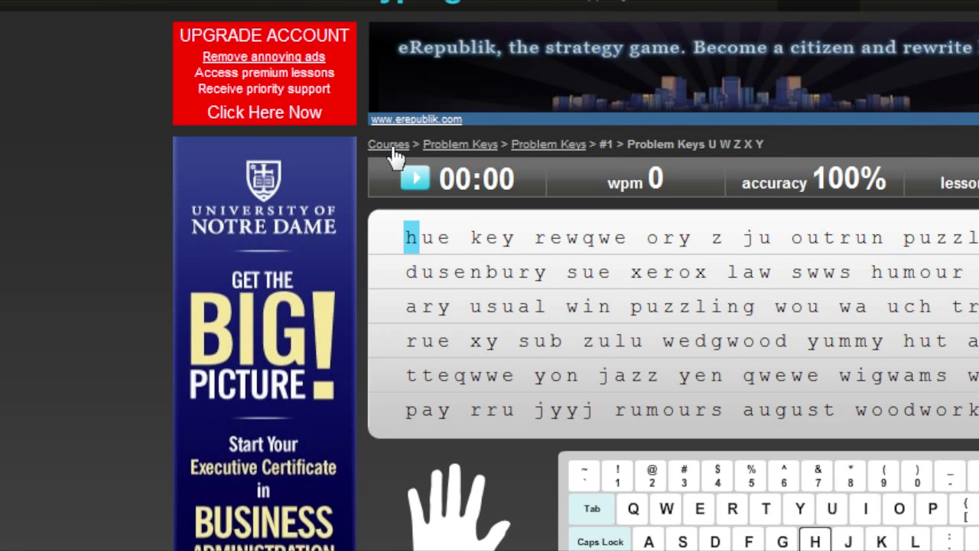
{"action": "left_click", "coordinate": [104, 145]}
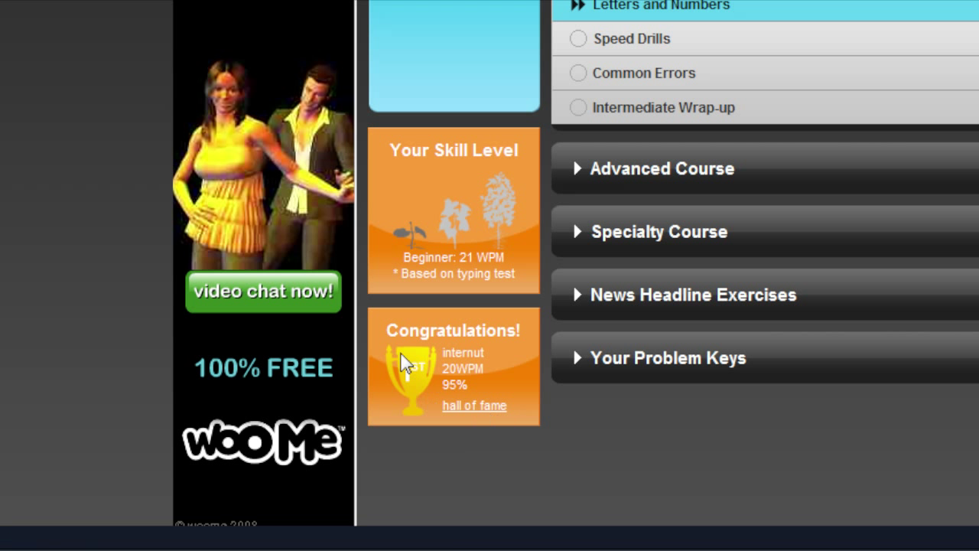
Open the Hall of Fame and rank typists by Fastest instead of Busiest.
{"action": "left_click", "coordinate": [475, 402]}
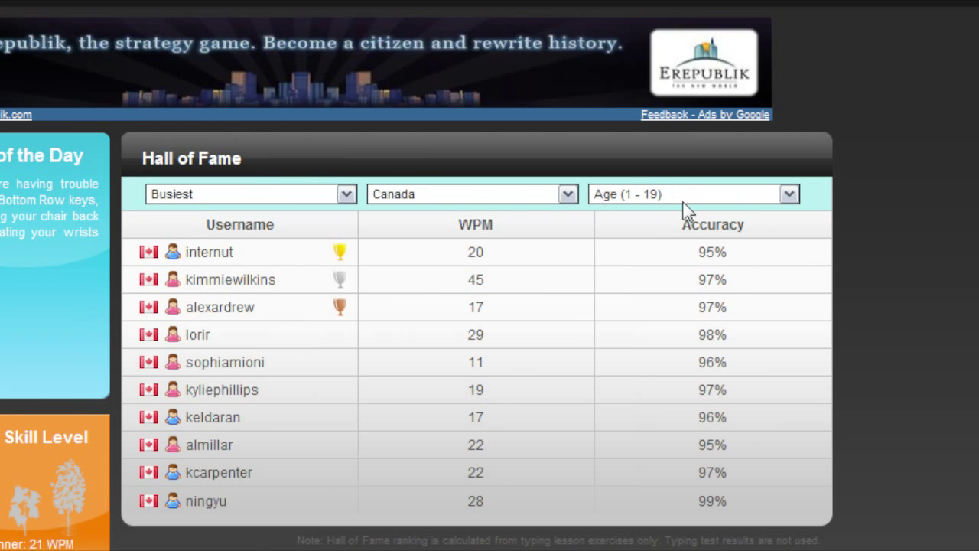
{"action": "left_click", "coordinate": [346, 194]}
{"action": "left_click", "coordinate": [347, 215]}
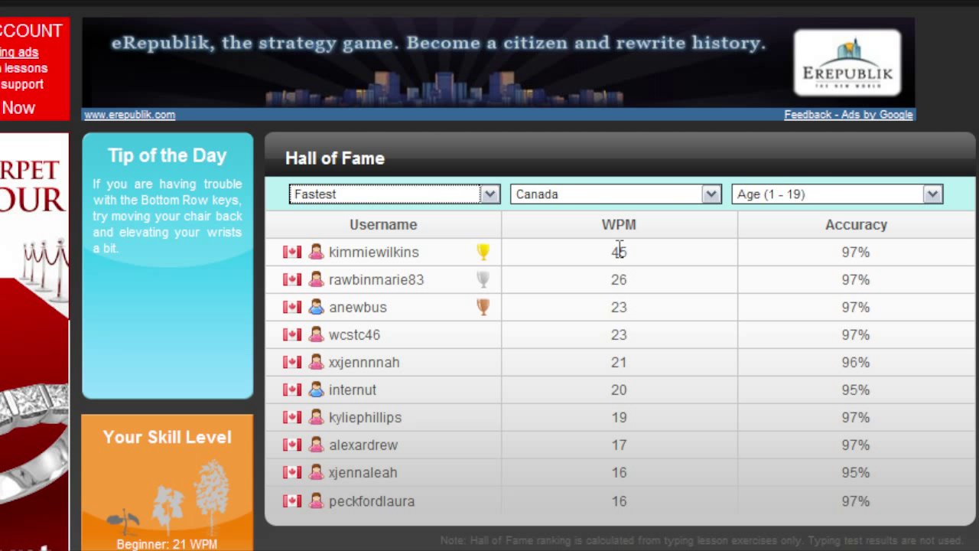
{"action": "scroll", "coordinate": [619, 251], "scroll_direction": "down", "scroll_amount": 3}
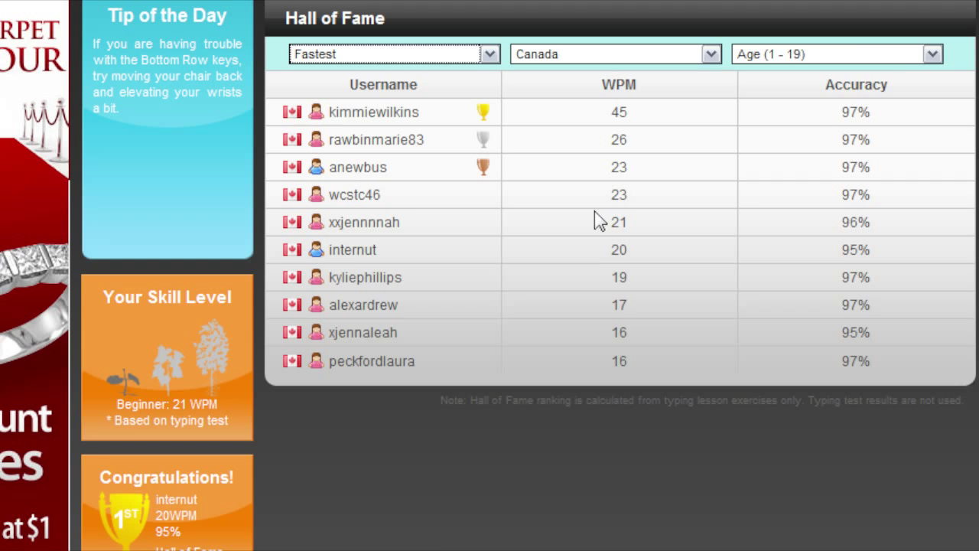
{"action": "scroll", "coordinate": [564, 247], "scroll_direction": "up", "scroll_amount": 3}
Set country and age filters to Overall, then select the top WPM values such as 90.
{"action": "left_click", "coordinate": [711, 200]}
{"action": "left_click", "coordinate": [634, 220]}
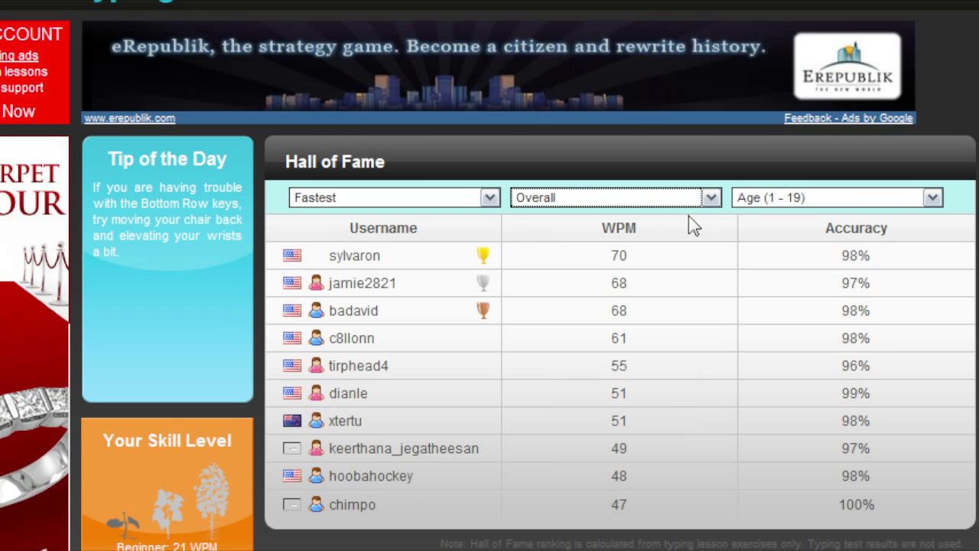
{"action": "left_click", "coordinate": [646, 199]}
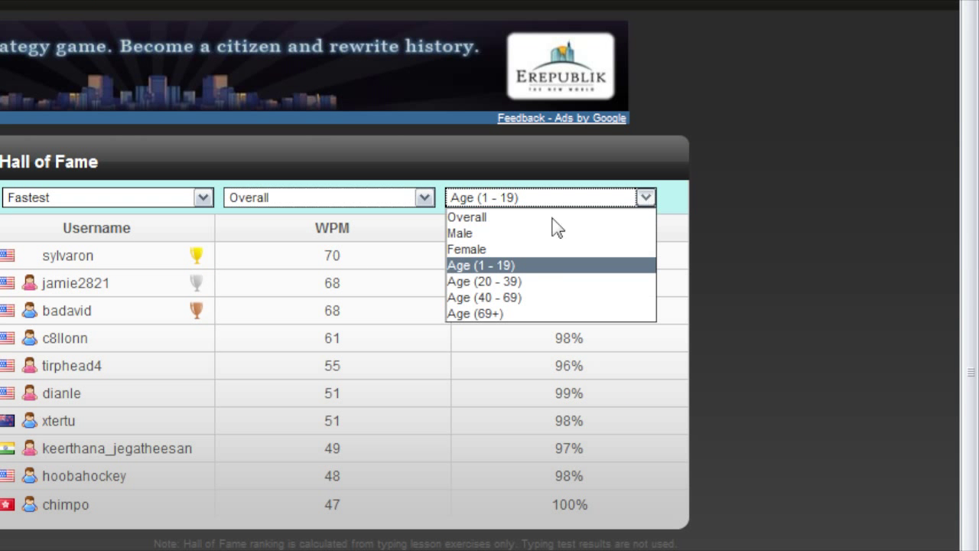
{"action": "left_click", "coordinate": [542, 220]}
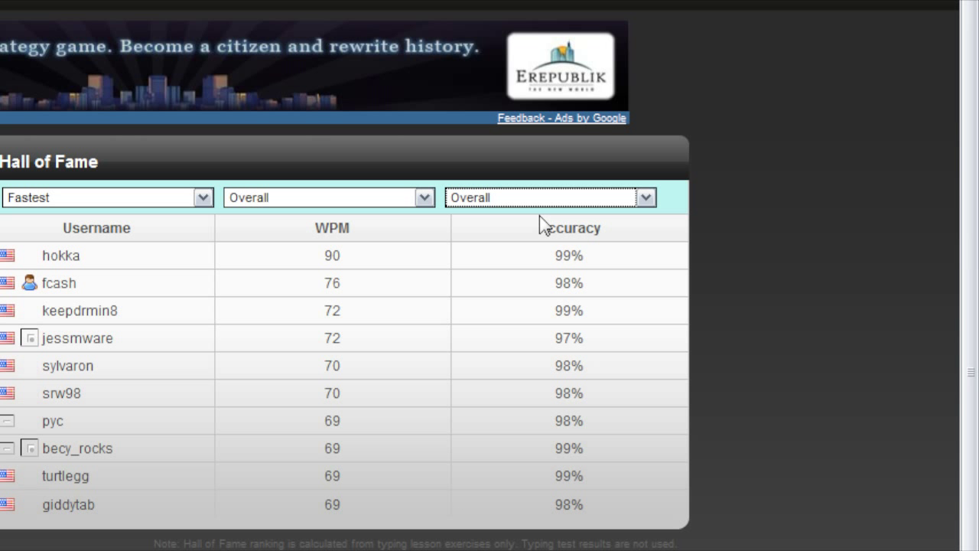
{"action": "double_click", "coordinate": [332, 256]}
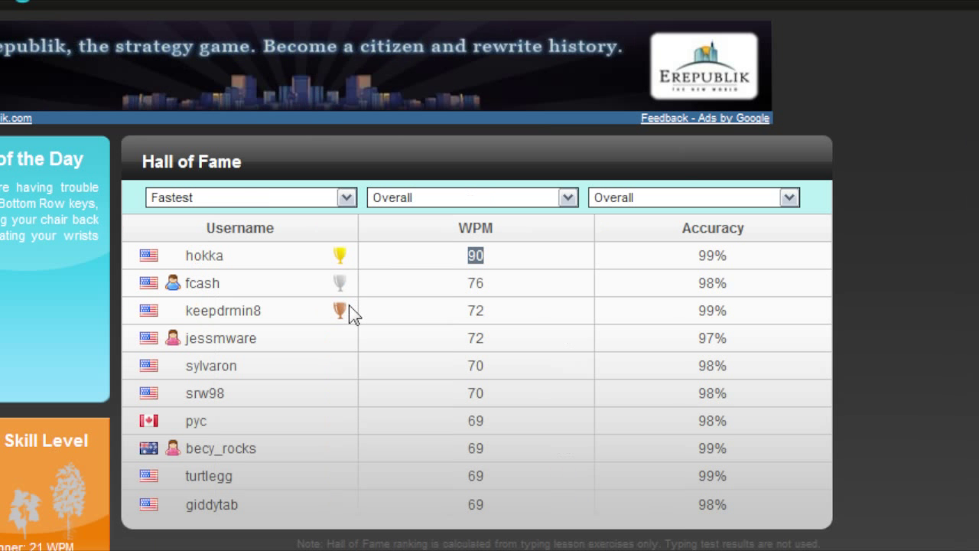
{"action": "double_click", "coordinate": [334, 283]}
{"action": "left_click_drag", "start_coordinate": [330, 338], "coordinate": [341, 394]}
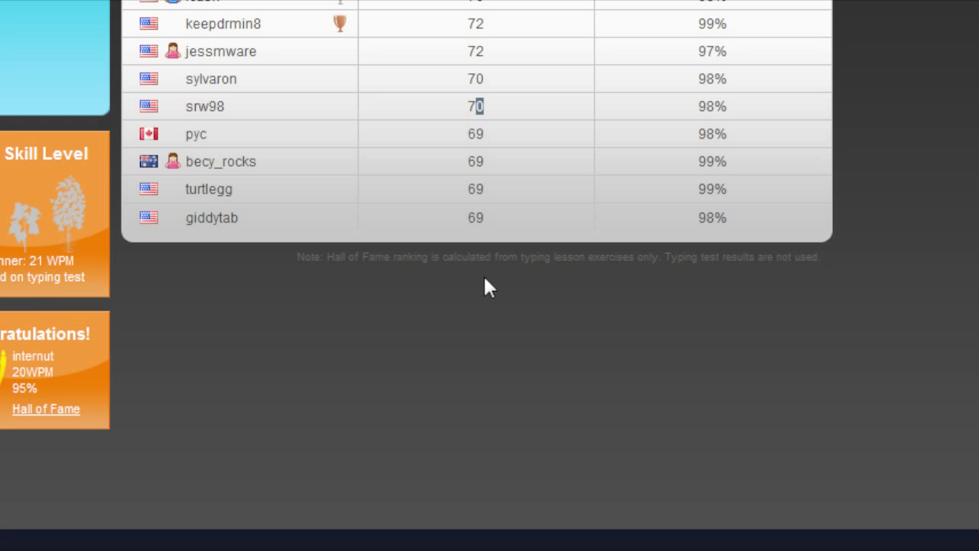